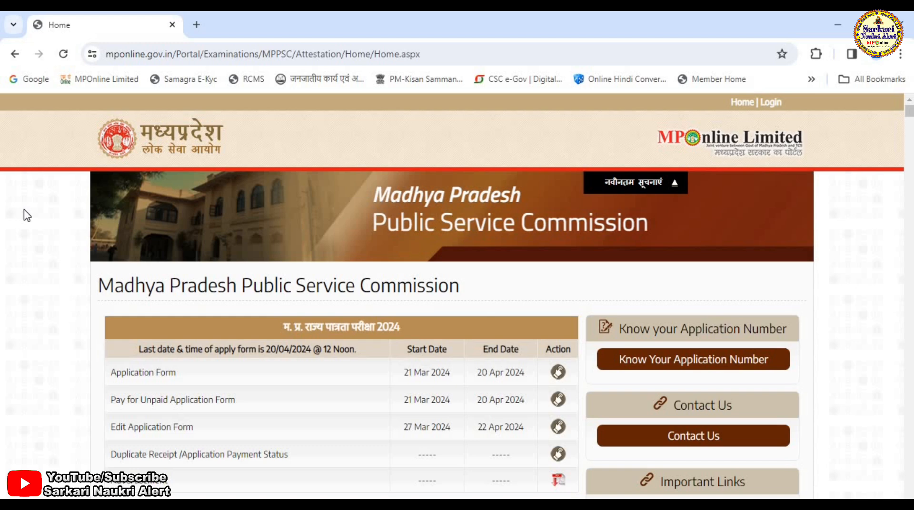
# Open the Application Form for the म. प्र. राज्य पात्रता परीक्षा 2024 from the MPPSC examinations list.
pyautogui.click(771, 103)
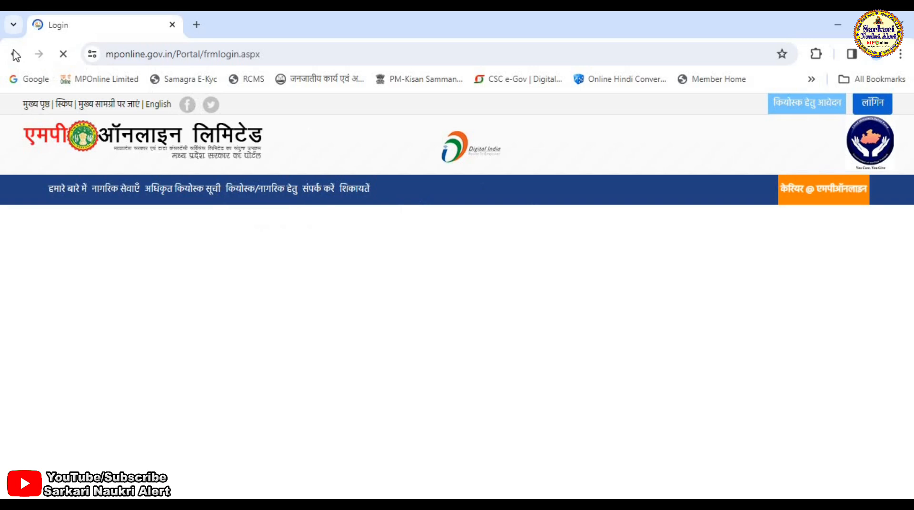
pyautogui.click(15, 55)
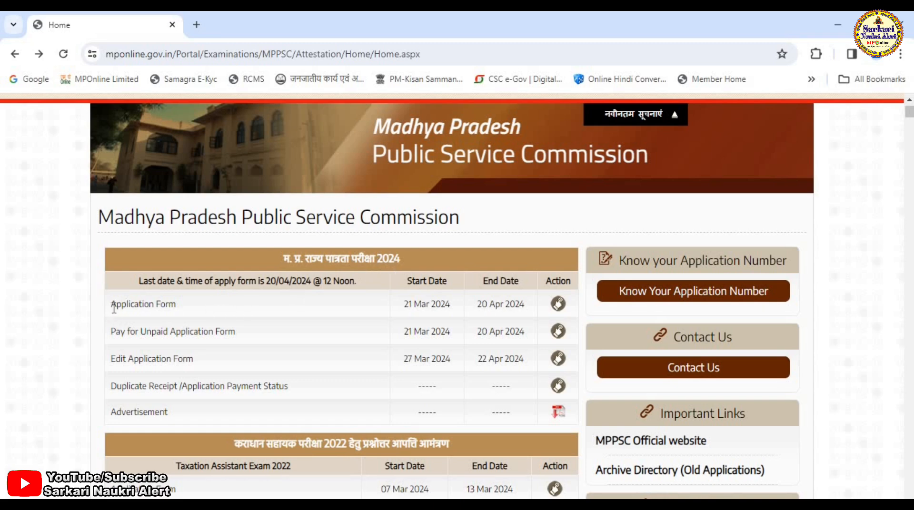
pyautogui.moveTo(114, 308); pyautogui.dragTo(527, 313)
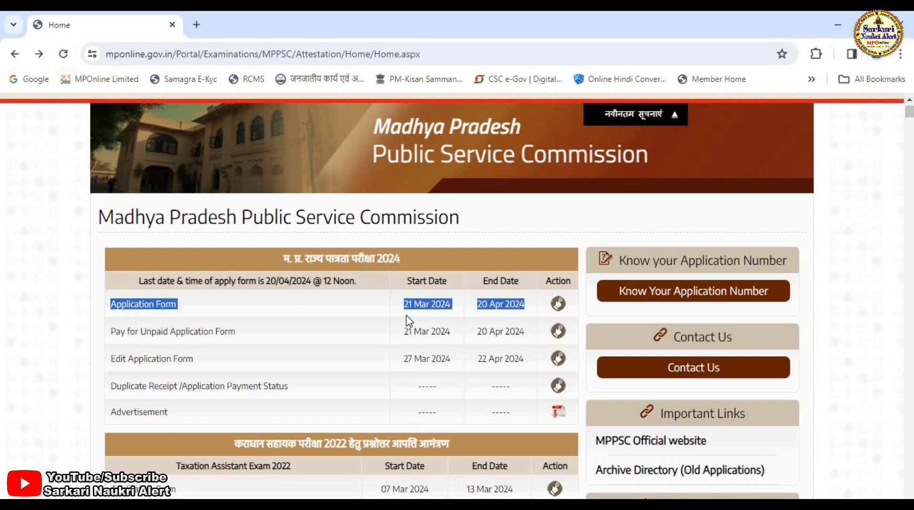
pyautogui.click(407, 302)
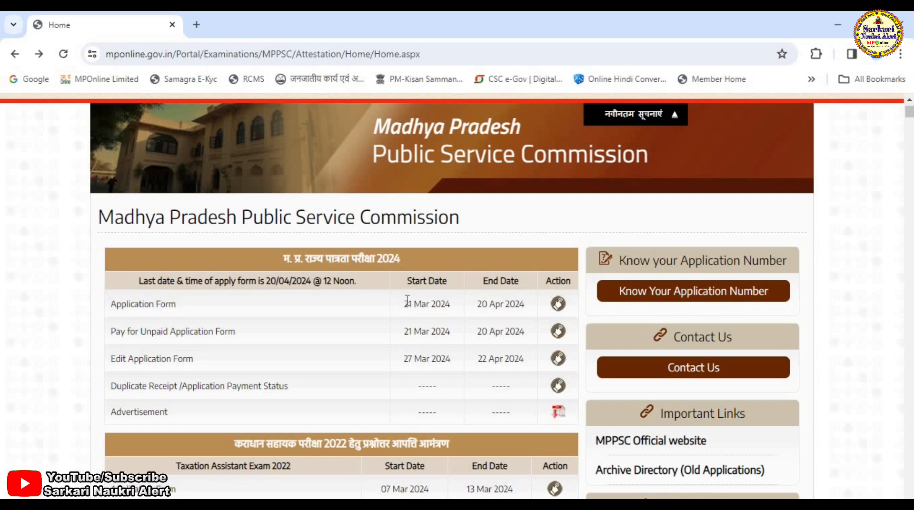
pyautogui.tripleClick(434, 303)
pyautogui.click(559, 305)
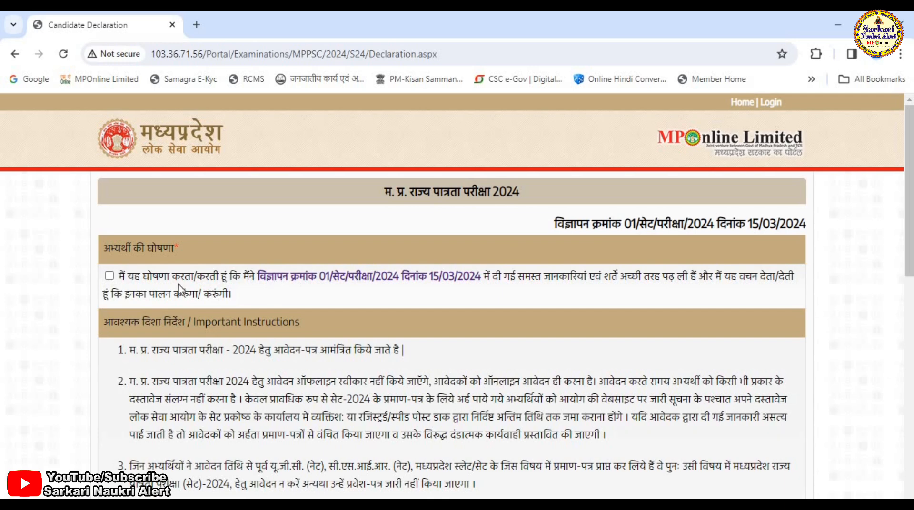
# Tick the candidate declaration of having read the terms of advertisement 01/सेट/परीक्षा/2024.
pyautogui.click(110, 277)
pyautogui.moveTo(276, 270); pyautogui.dragTo(320, 276)
pyautogui.click(270, 290)
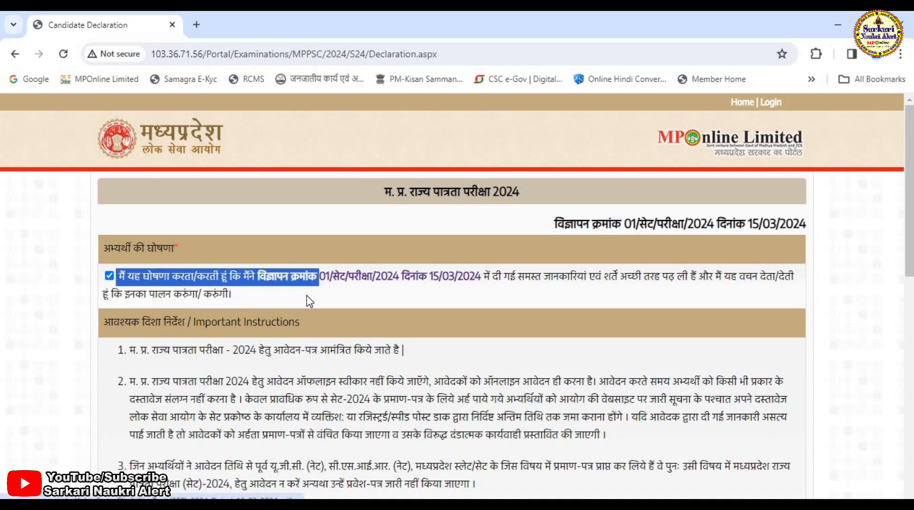
pyautogui.click(308, 294)
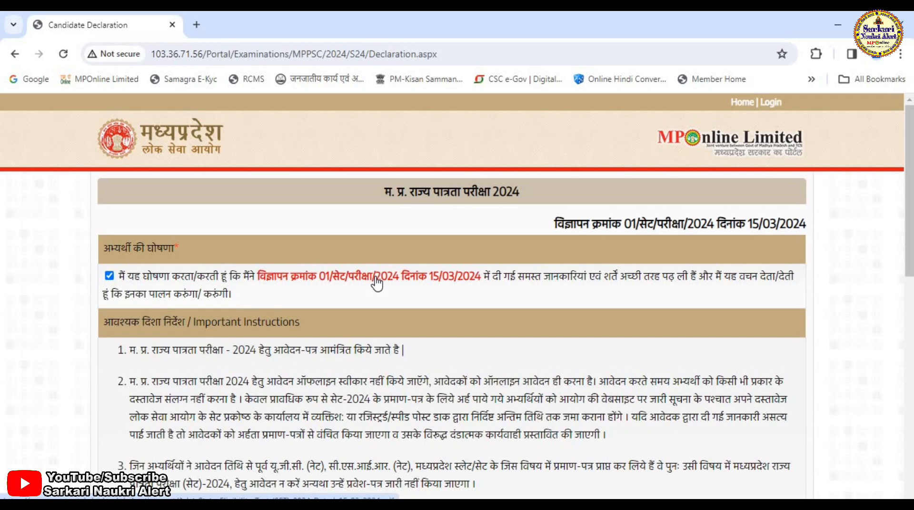
# Open the advertisement linked in the declaration and skim its contents list and minimum educational qualification section.
pyautogui.click(358, 284)
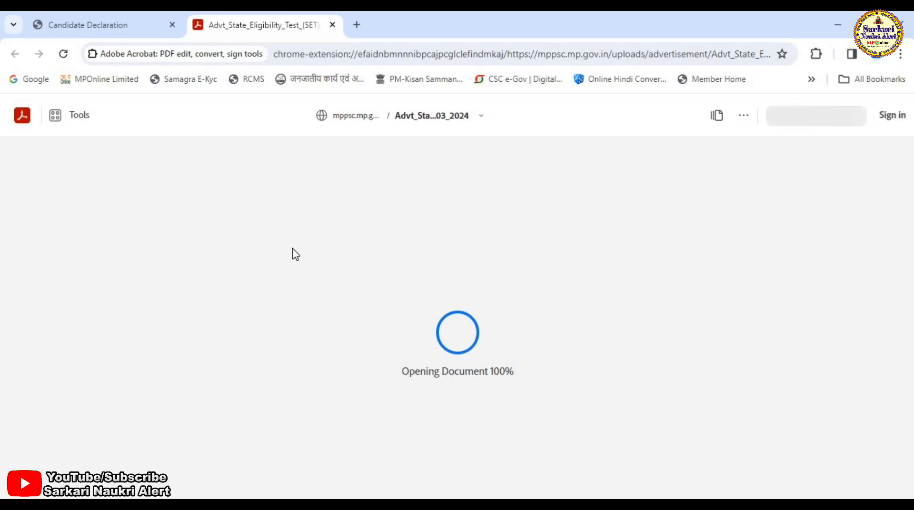
pyautogui.scroll(-20, 413, 271)
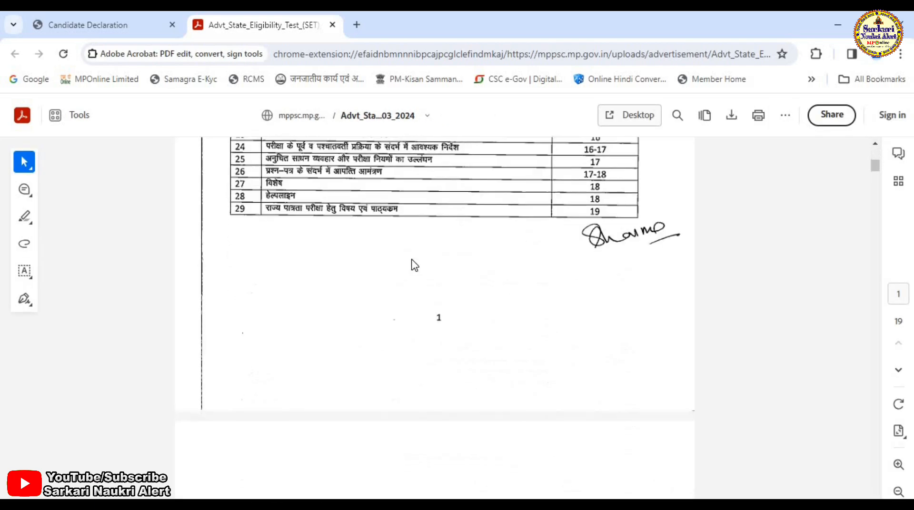
pyautogui.scroll(-10, 416, 250)
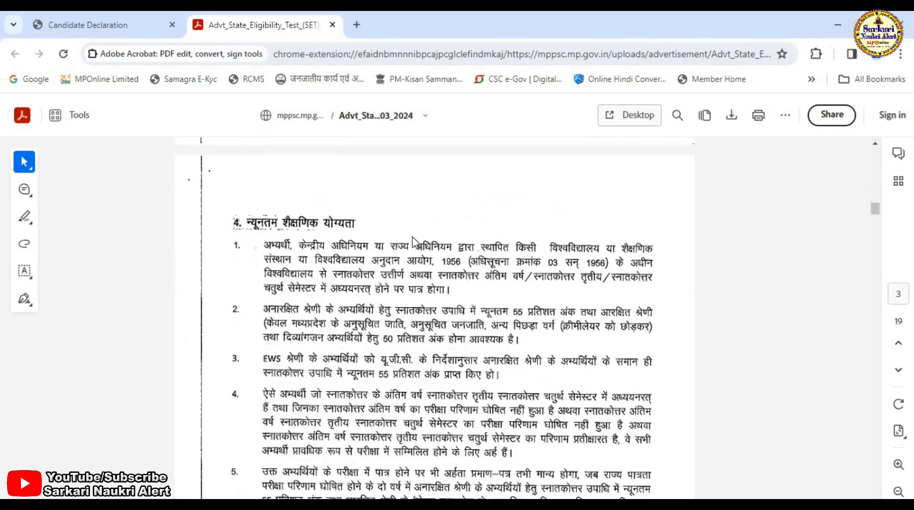
pyautogui.scroll(20, 422, 234)
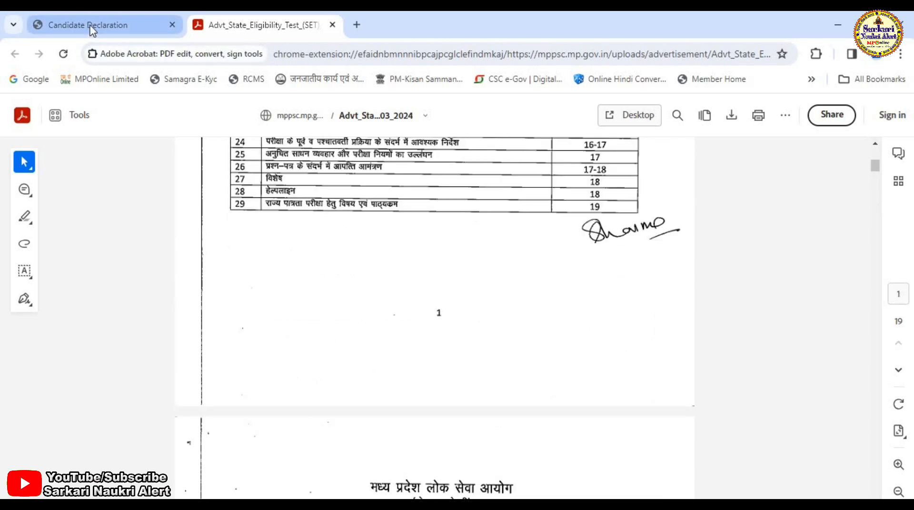
# Return to the Candidate Declaration page and accept the instructions to open the application form.
pyautogui.click(92, 29)
pyautogui.scroll(-6, 395, 329)
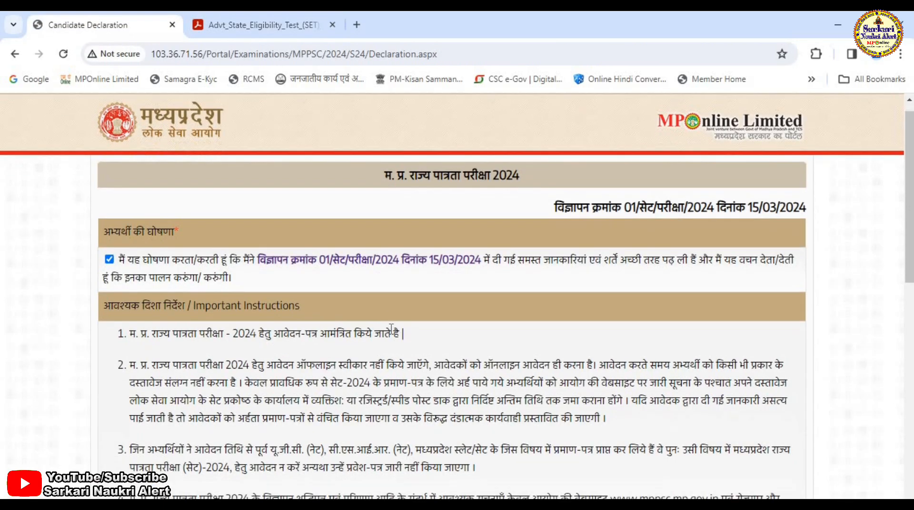
pyautogui.scroll(-2, 395, 329)
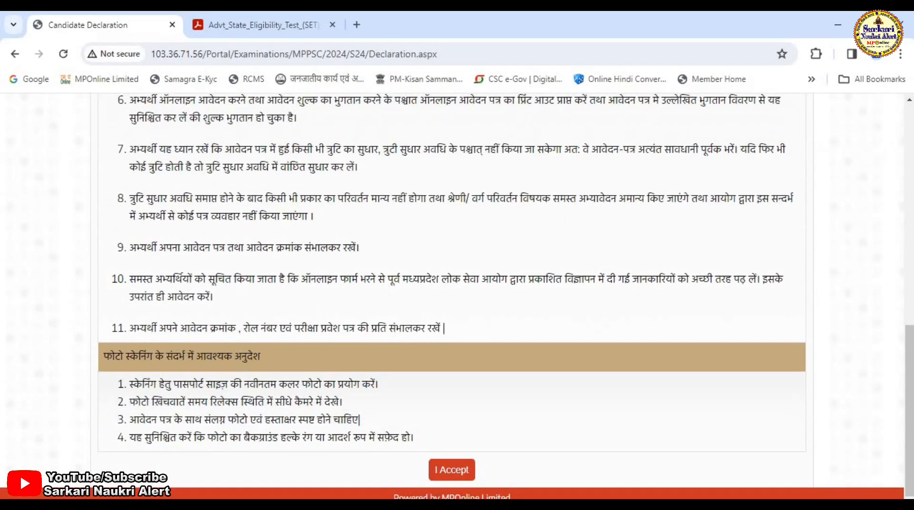
pyautogui.click(460, 472)
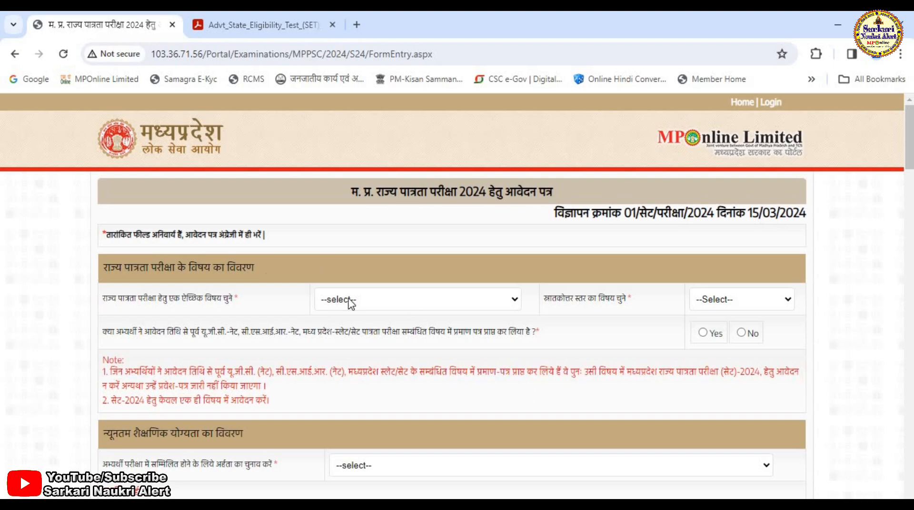
# Choose Commerce as the optional exam subject and Commerce as the postgraduate-level subject.
pyautogui.scroll(-10, 445, 382)
pyautogui.scroll(9, 444, 381)
pyautogui.scroll(2, 447, 385)
pyautogui.click(428, 310)
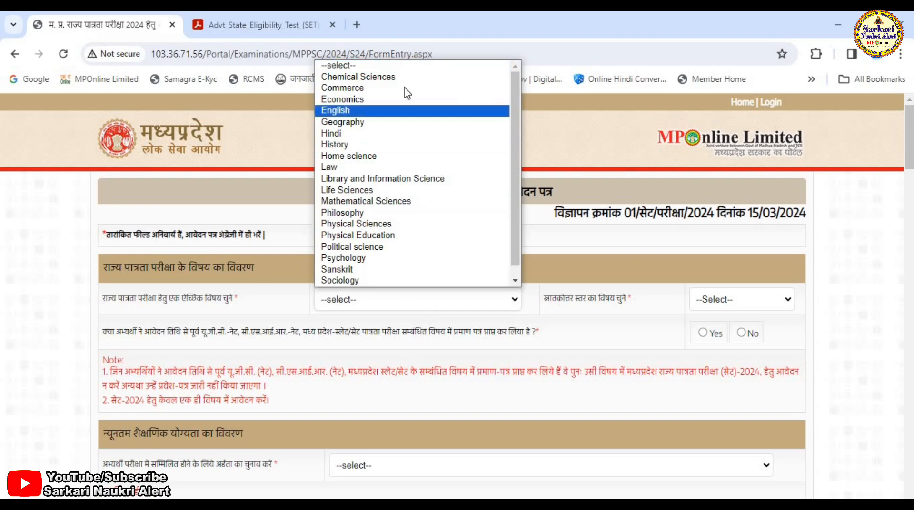
pyautogui.scroll(-1, 442, 254)
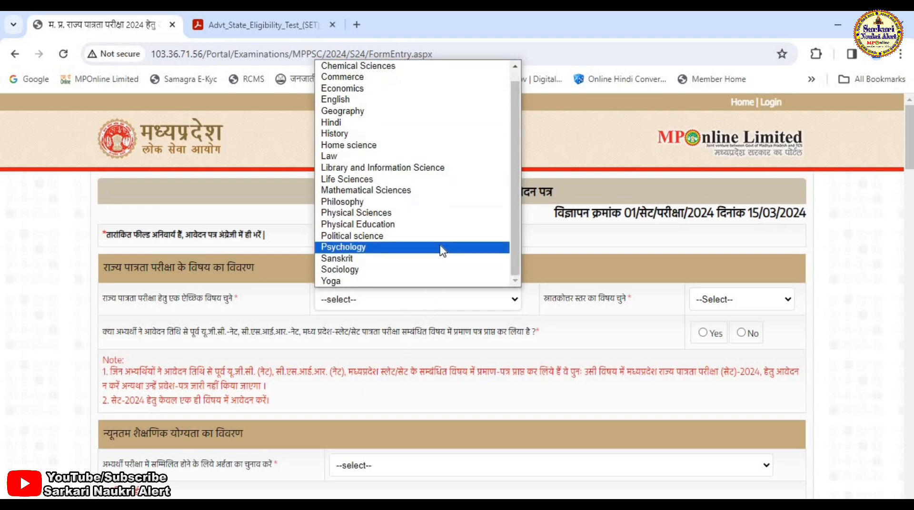
pyautogui.scroll(1, 407, 273)
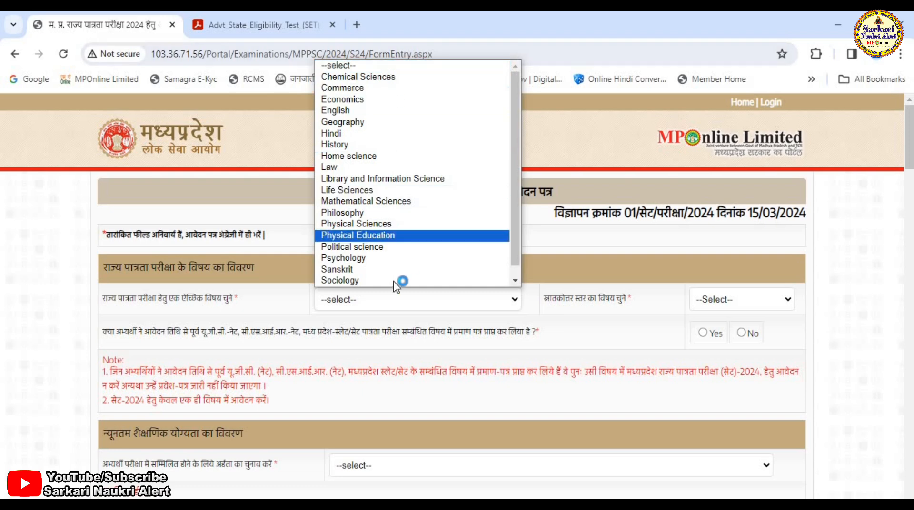
pyautogui.scroll(-1, 350, 114)
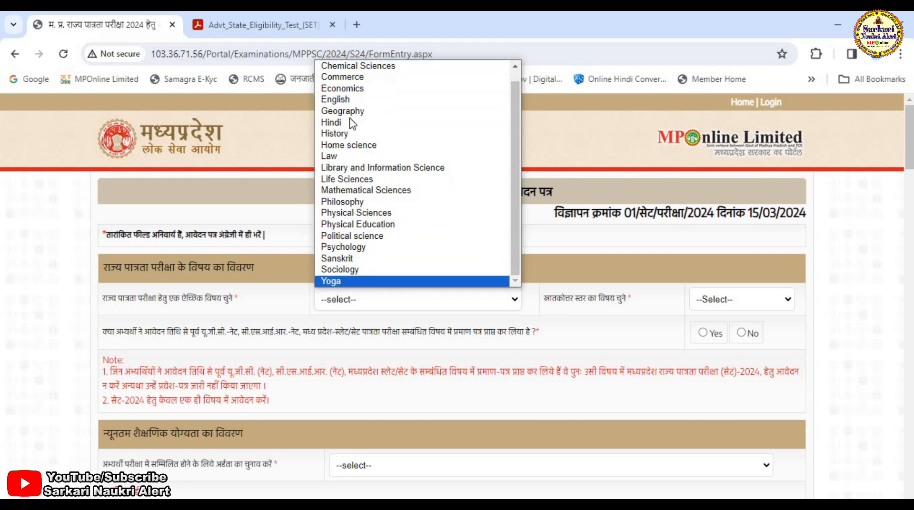
pyautogui.press('Return')
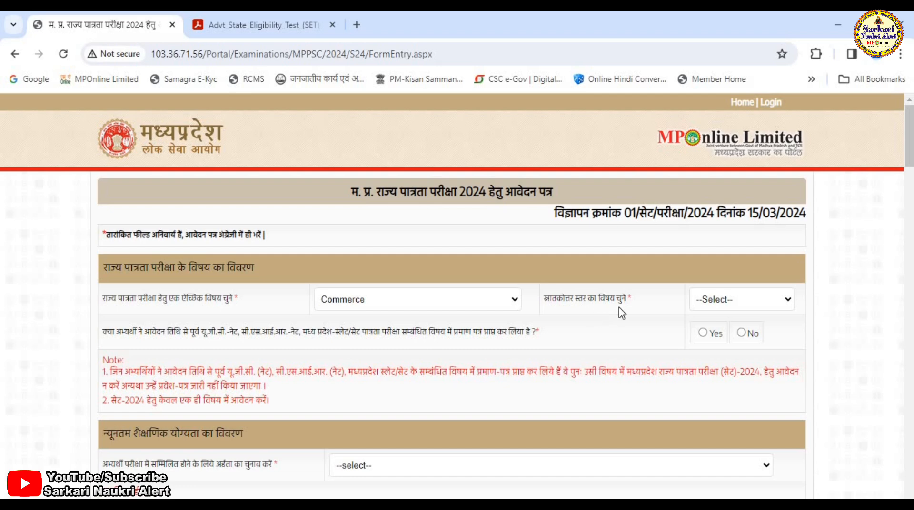
pyautogui.click(757, 305)
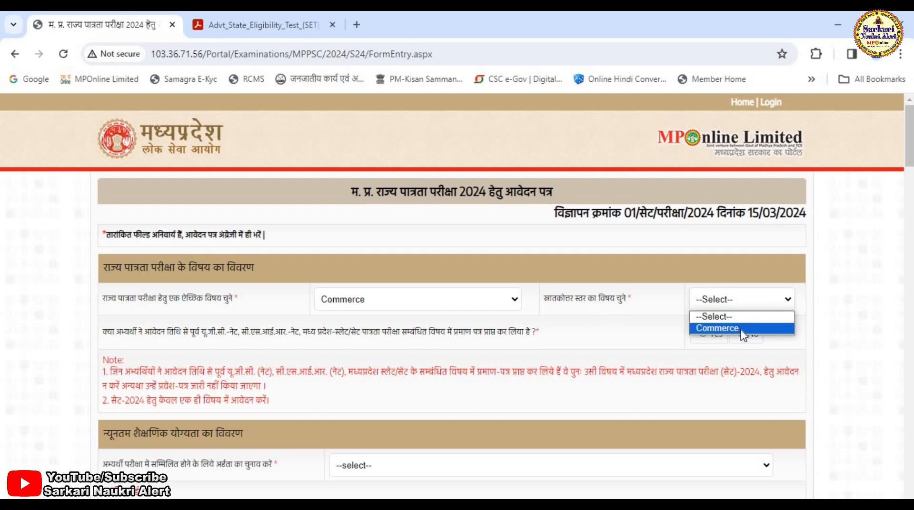
pyautogui.press('Return')
# Try Political science as both the exam and postgraduate subject, and set both back to Commerce.
pyautogui.click(434, 304)
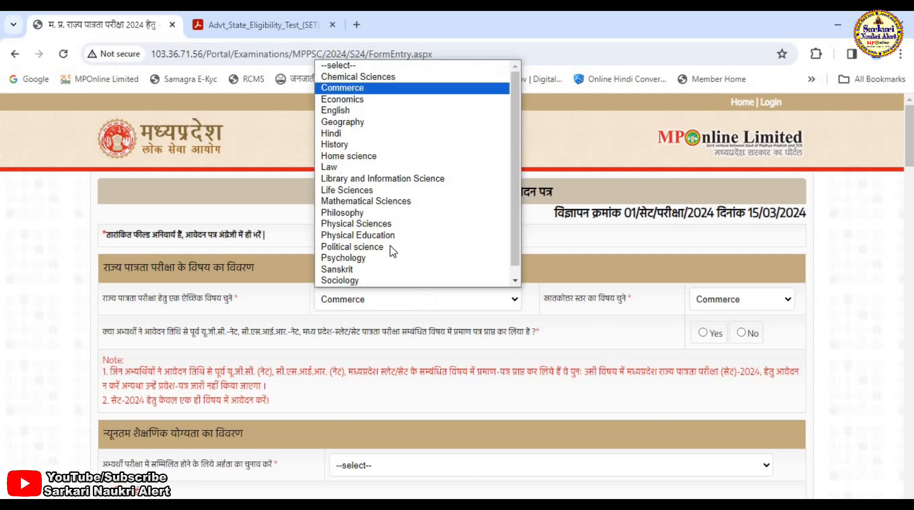
pyautogui.press('Return')
pyautogui.click(749, 300)
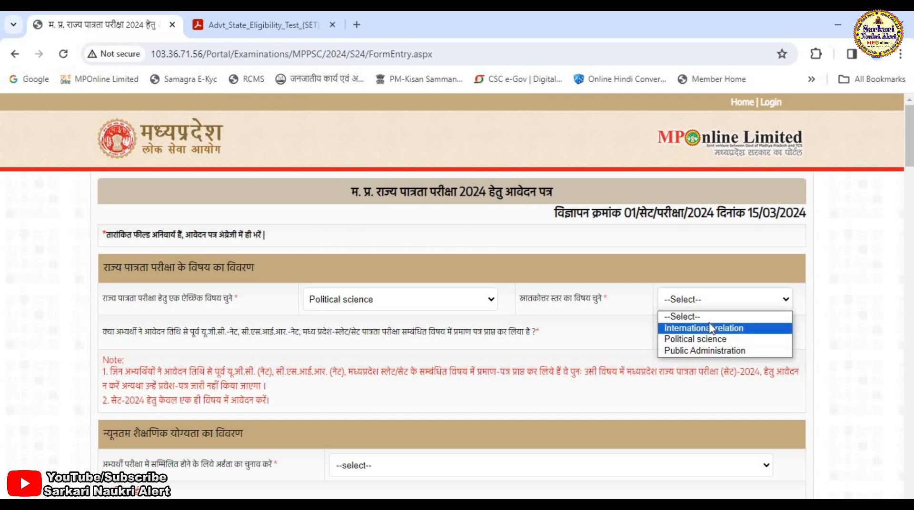
pyautogui.press('Return')
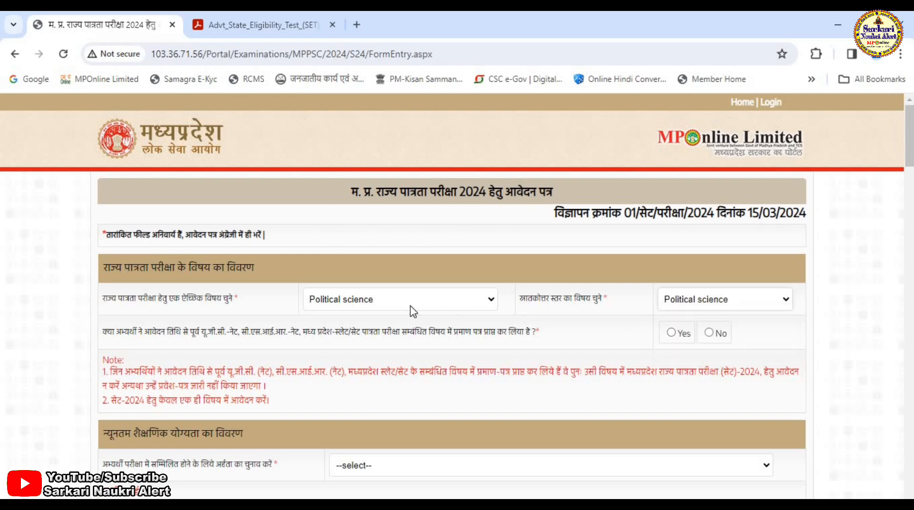
pyautogui.click(410, 307)
pyautogui.press('c')
pyautogui.press('c')
pyautogui.press('Return')
pyautogui.click(704, 300)
pyautogui.click(717, 329)
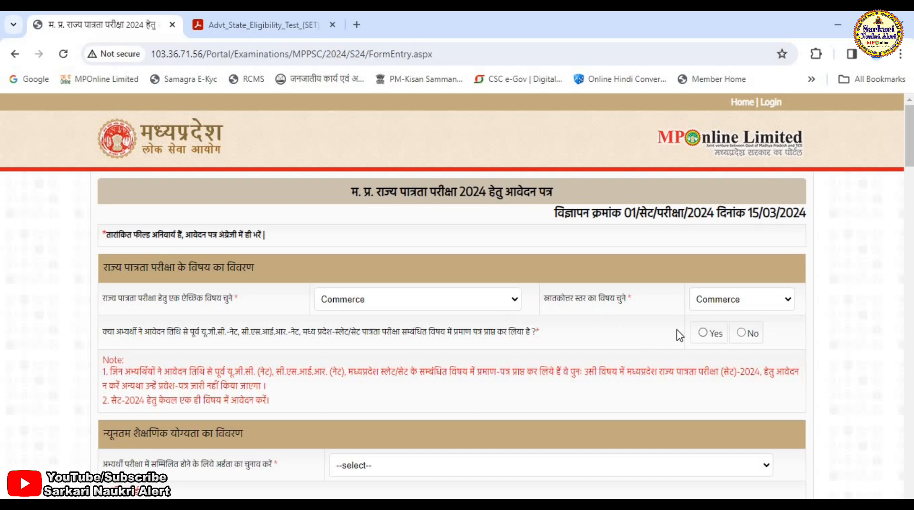
pyautogui.click(383, 313)
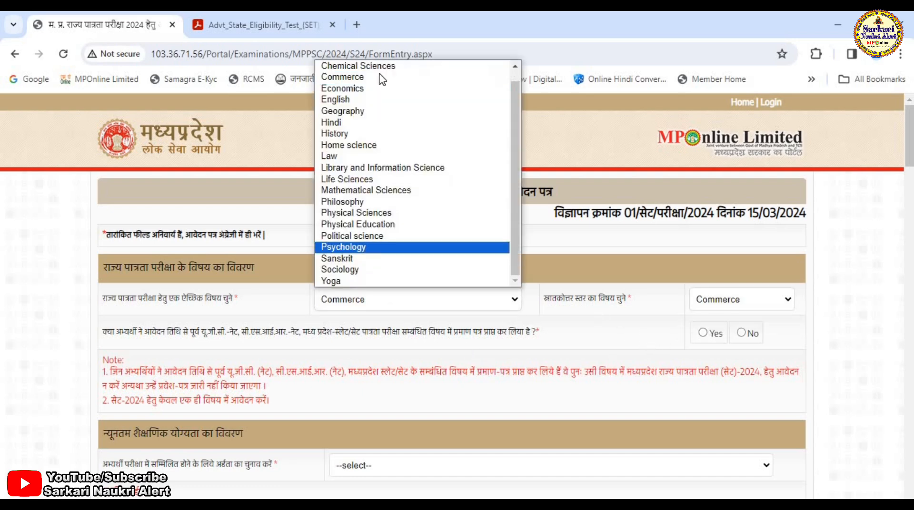
pyautogui.scroll(1, 378, 229)
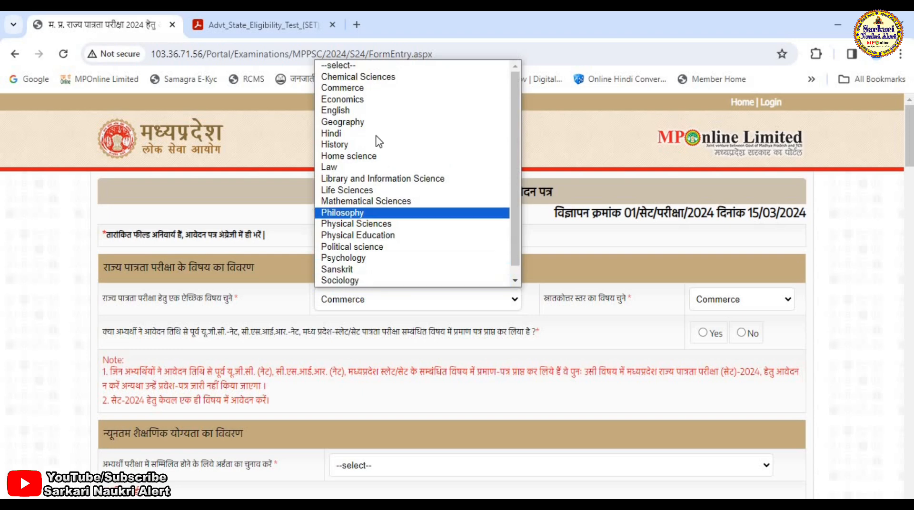
pyautogui.scroll(-1, 374, 200)
pyautogui.scroll(1, 365, 219)
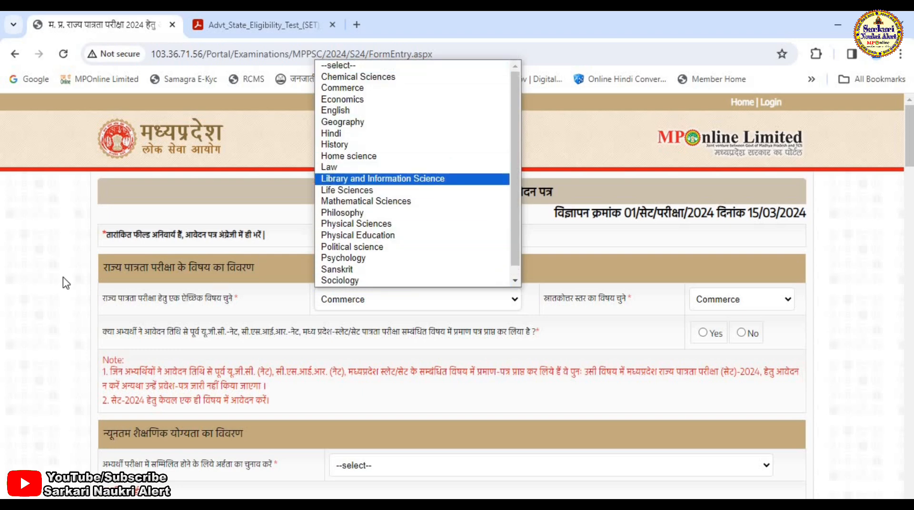
pyautogui.click(31, 276)
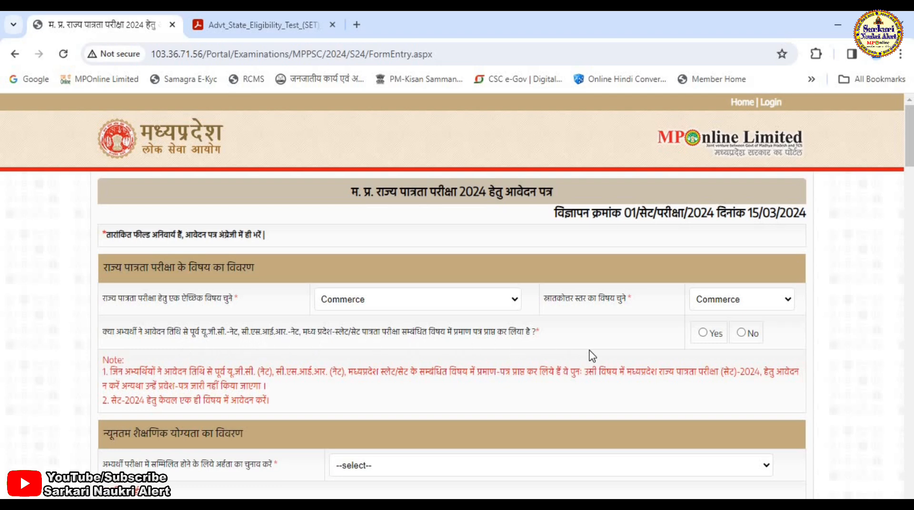
# Answer No to already holding a NET, CSIR-NET or MP SLET/SET certificate in the subject, and highlight the note beneath.
pyautogui.click(742, 334)
pyautogui.scroll(-1, 592, 373)
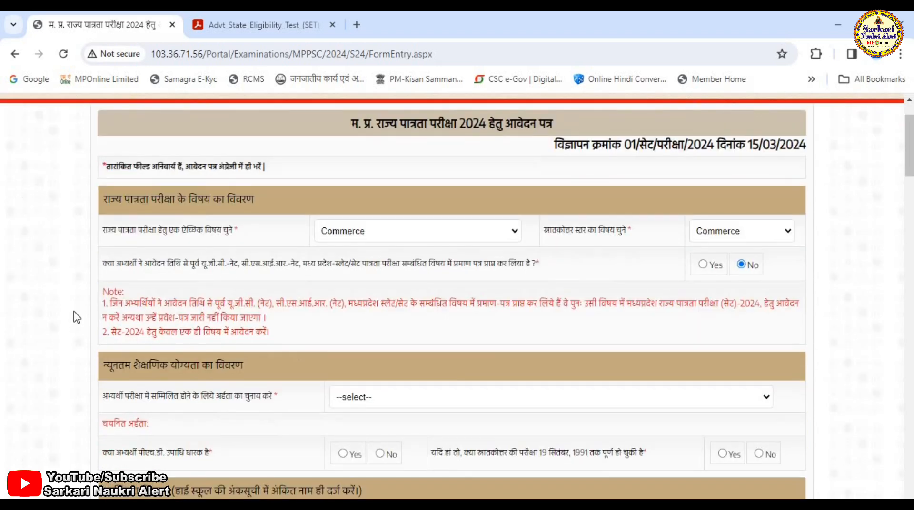
pyautogui.moveTo(104, 304); pyautogui.dragTo(284, 339)
# Set the candidate's qualification to having passed the postgraduate examination in the related subject (स्नातकोत्तर परीक्षा उत्तीर्ण है).
pyautogui.scroll(-1, 284, 340)
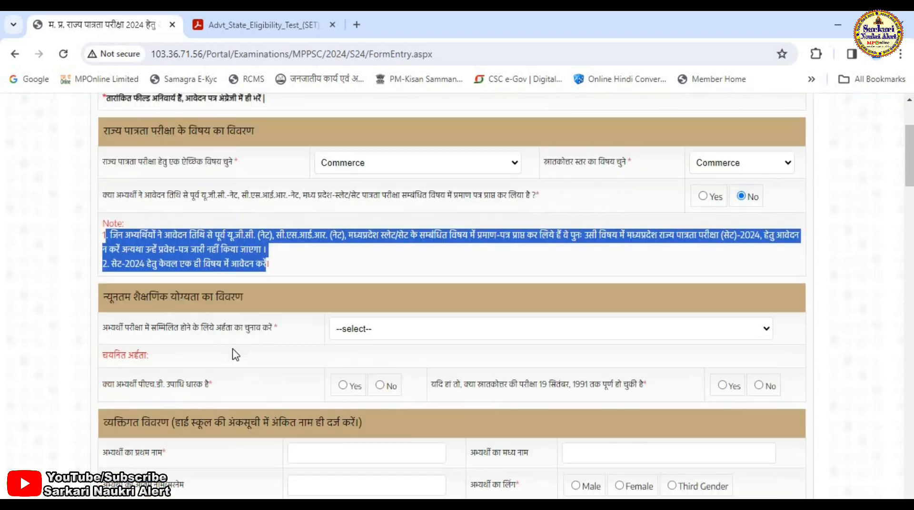
pyautogui.scroll(-1, 336, 329)
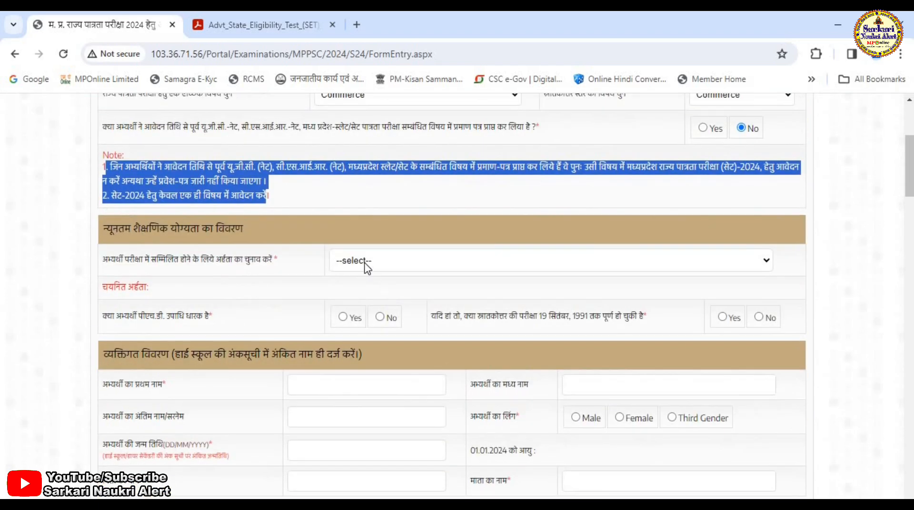
pyautogui.click(364, 261)
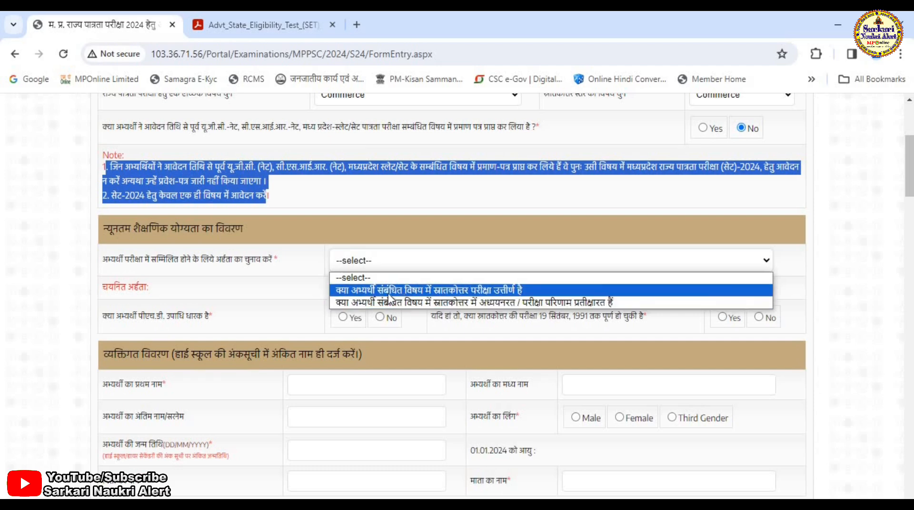
pyautogui.click(399, 287)
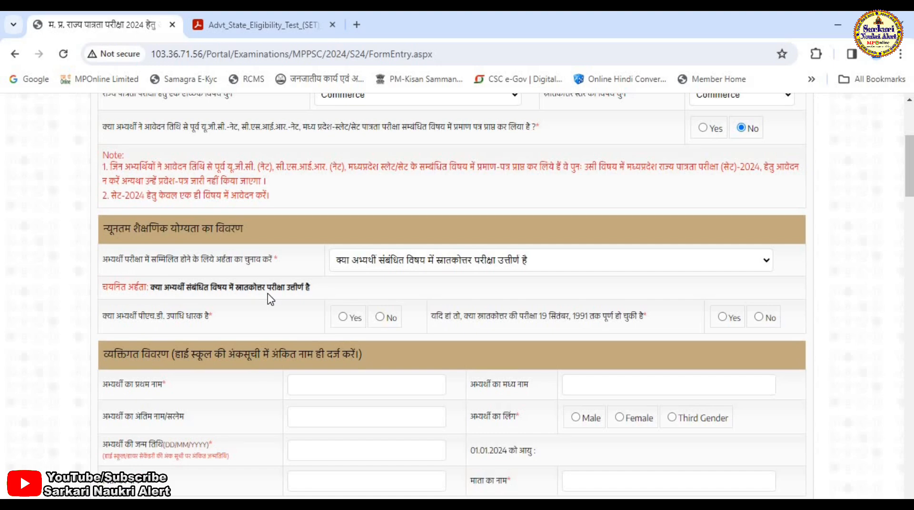
# Look through the remaining form sections, including personal, marriage, disability, other details, exam centre and education details.
pyautogui.scroll(-3, 302, 272)
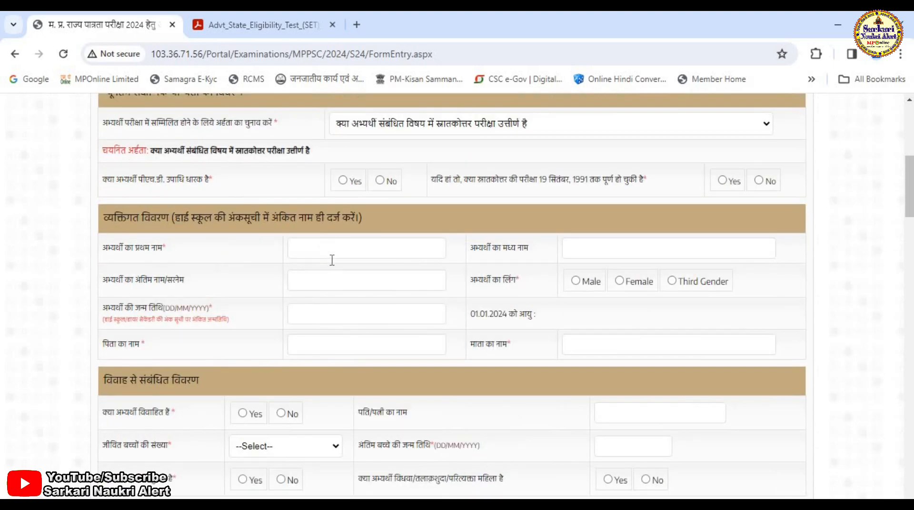
pyautogui.scroll(-18, 332, 260)
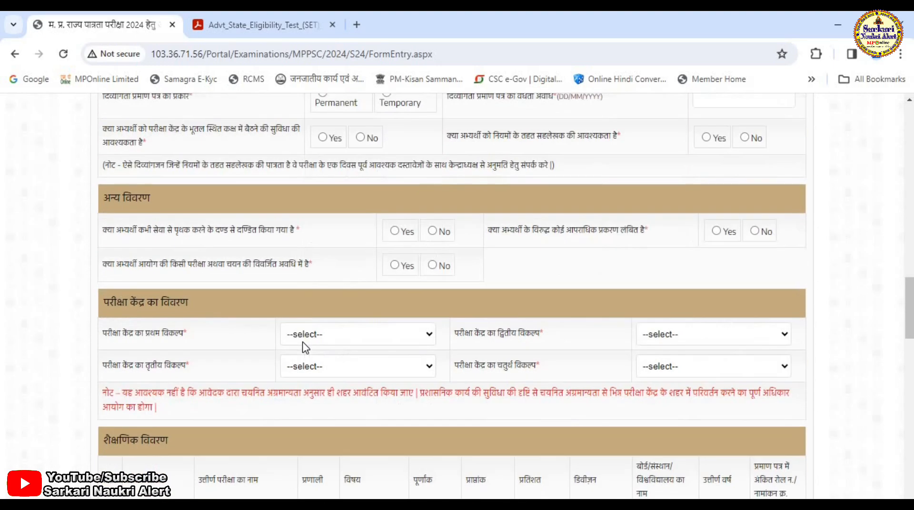
pyautogui.scroll(-8, 304, 347)
pyautogui.scroll(9, 394, 298)
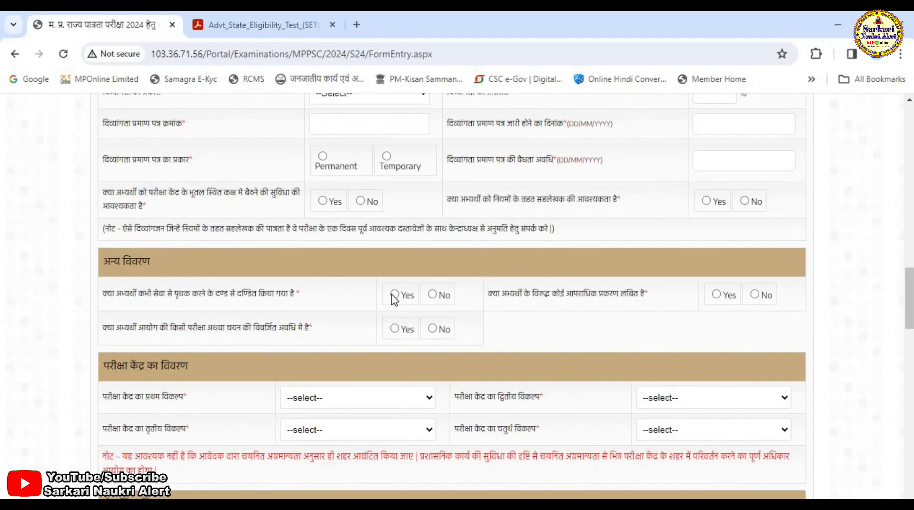
pyautogui.scroll(12, 395, 298)
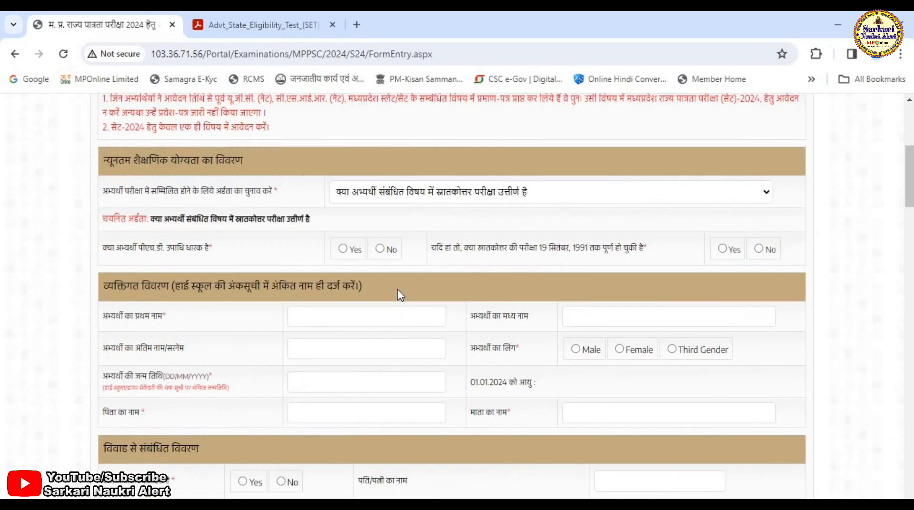
# Review the available qualification options without changing the selection, and answer No to whether the candidate holds a PhD degree.
pyautogui.click(385, 195)
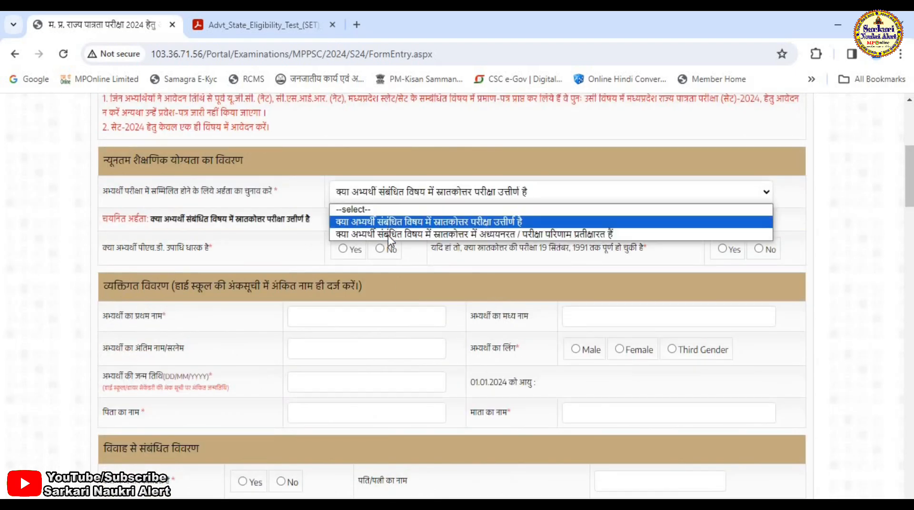
pyautogui.click(28, 257)
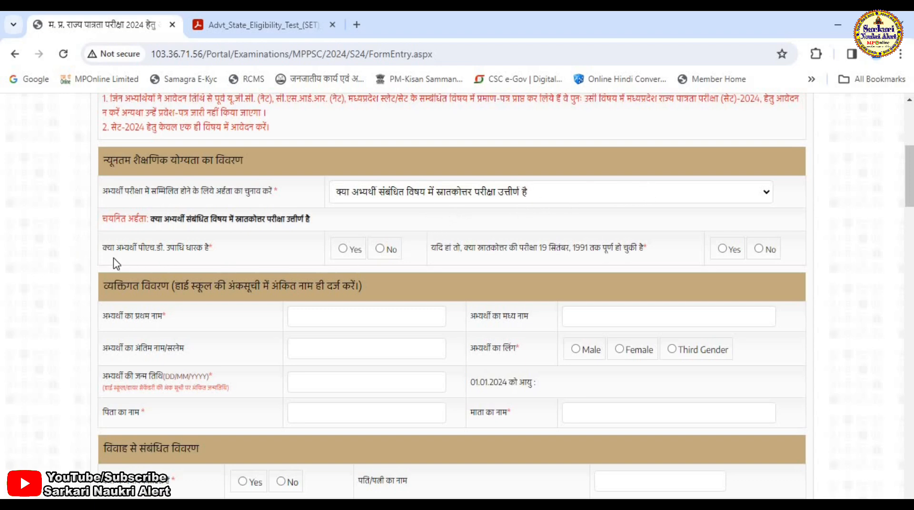
pyautogui.click(381, 250)
# Fill in the candidate's first name and surname in the personal details, and set the gender to Male.
pyautogui.scroll(-1, 385, 252)
pyautogui.click(310, 249)
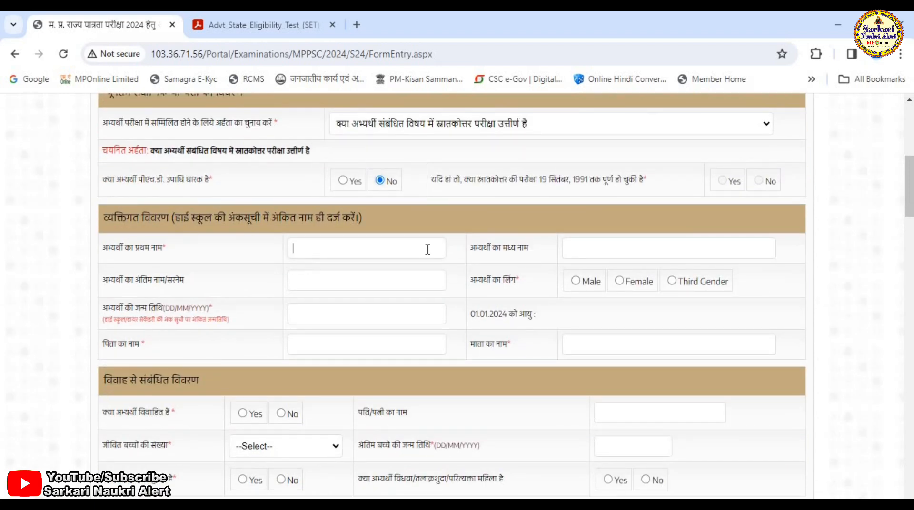
pyautogui.write('SADASDAS')
pyautogui.click(353, 277)
pyautogui.write('SADASD')
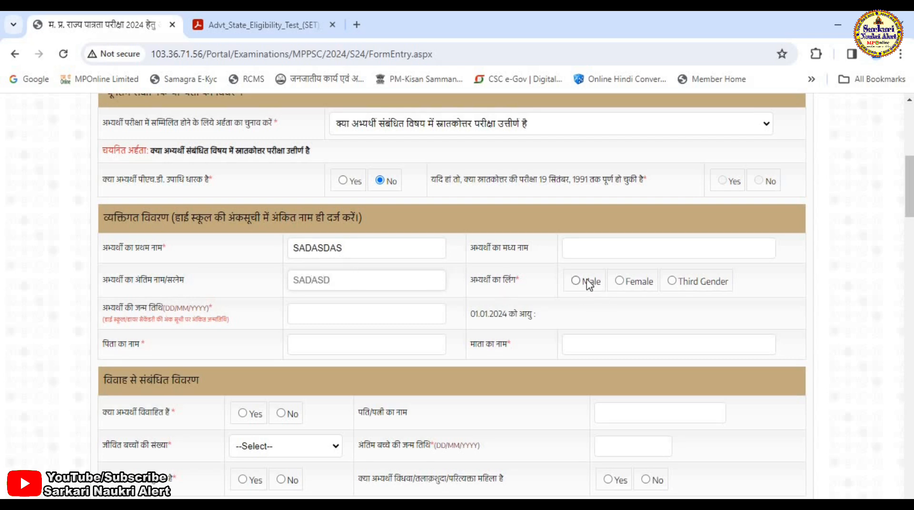
pyautogui.click(581, 282)
pyautogui.press('Return')
# Try to pick the candidate's date of birth from the calendar in the personal details.
pyautogui.click(317, 309)
pyautogui.click(367, 332)
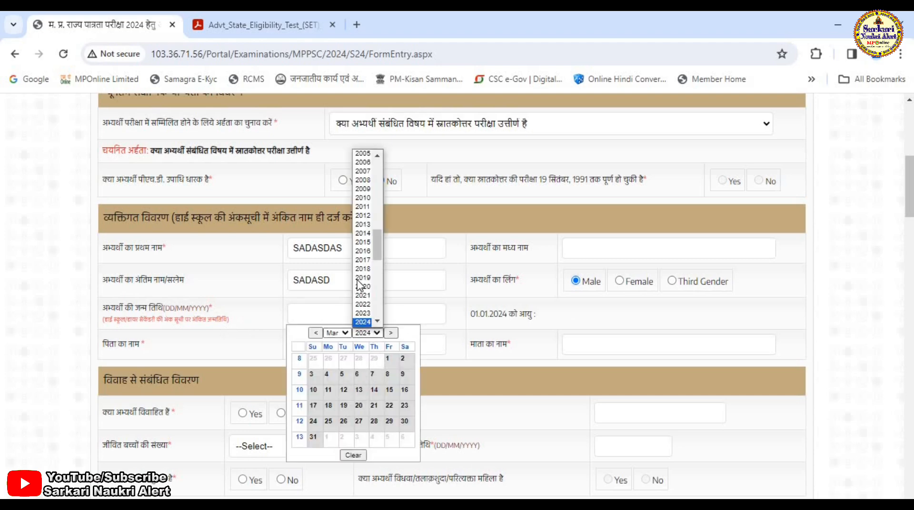
pyautogui.click(357, 374)
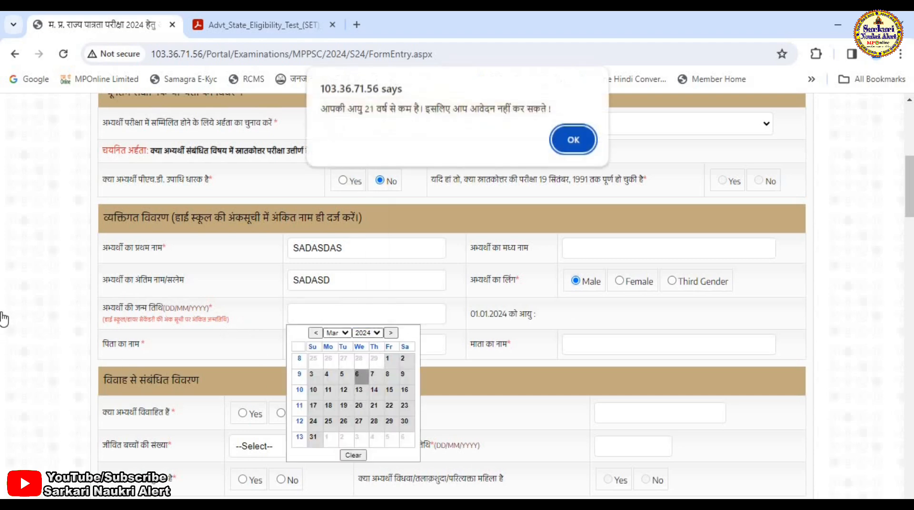